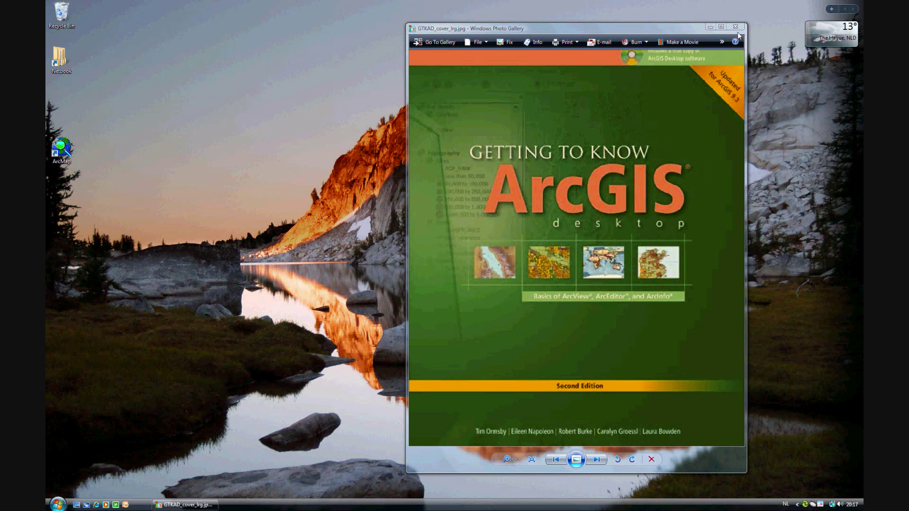
Minimize the book cover viewer and launch ArcMap from the desktop
{"action": "left_click", "coordinate": [710, 27]}
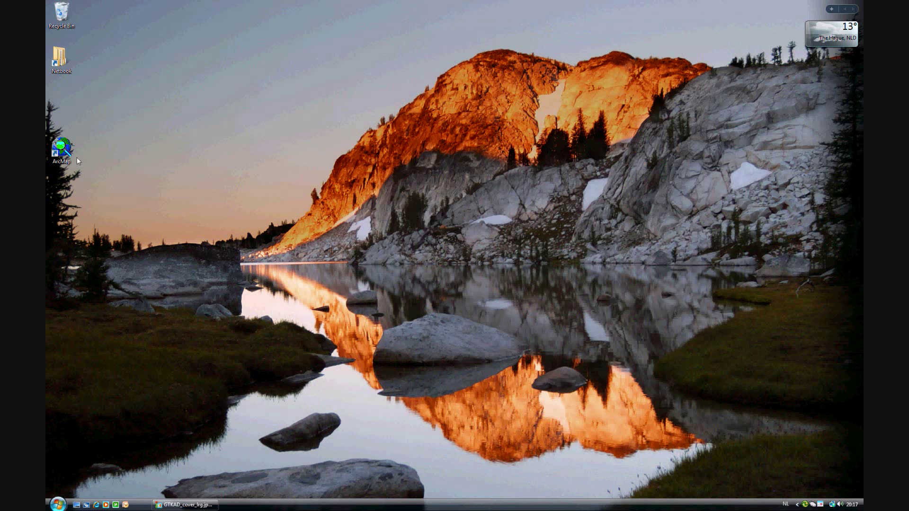
{"action": "double_click", "coordinate": [71, 151]}
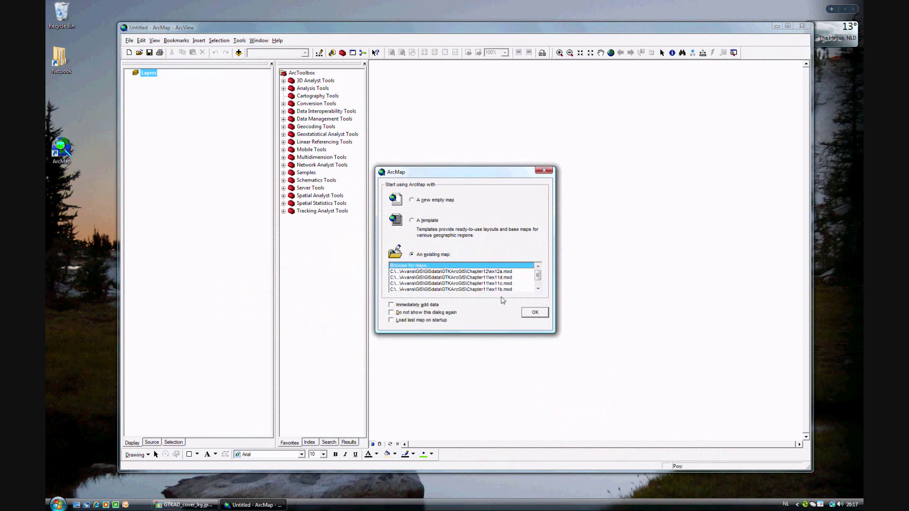
Open the existing map document ex12a.mxd from the Chapter12 folder
{"action": "left_click", "coordinate": [531, 314]}
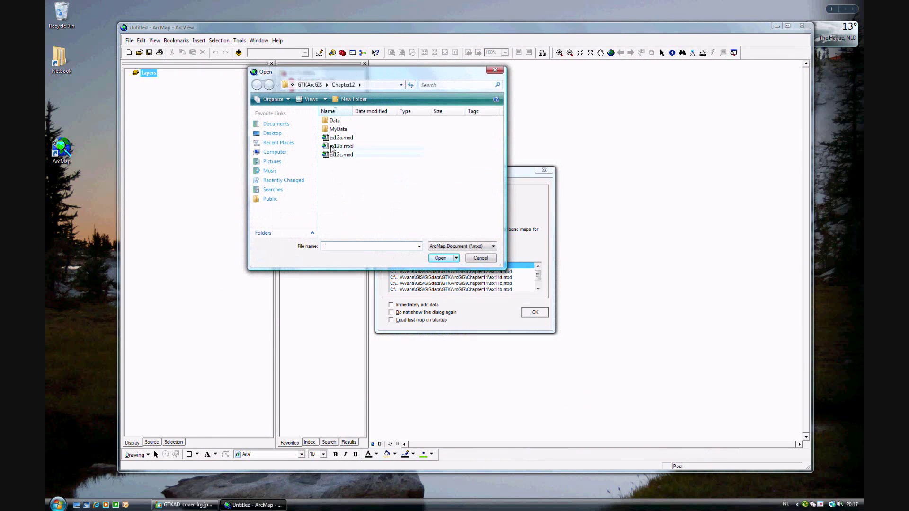
{"action": "left_click", "coordinate": [337, 138]}
{"action": "left_click", "coordinate": [441, 259]}
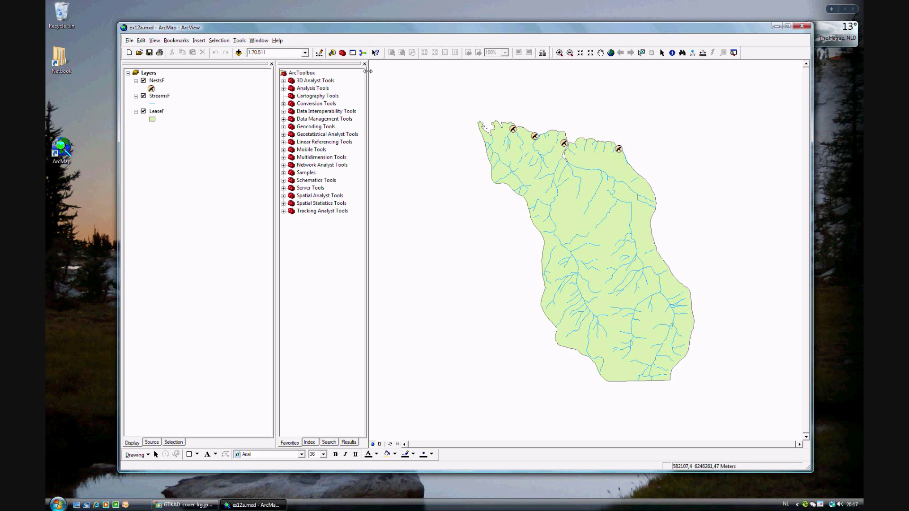
Open the Buffer tool from ArcToolbox's Analysis Tools > Proximity toolset
{"action": "left_click", "coordinate": [342, 52]}
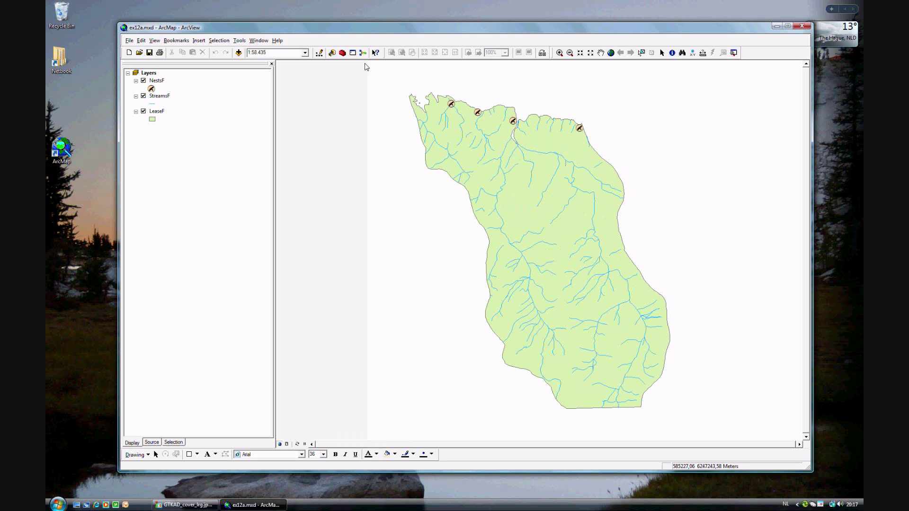
{"action": "left_click", "coordinate": [342, 52]}
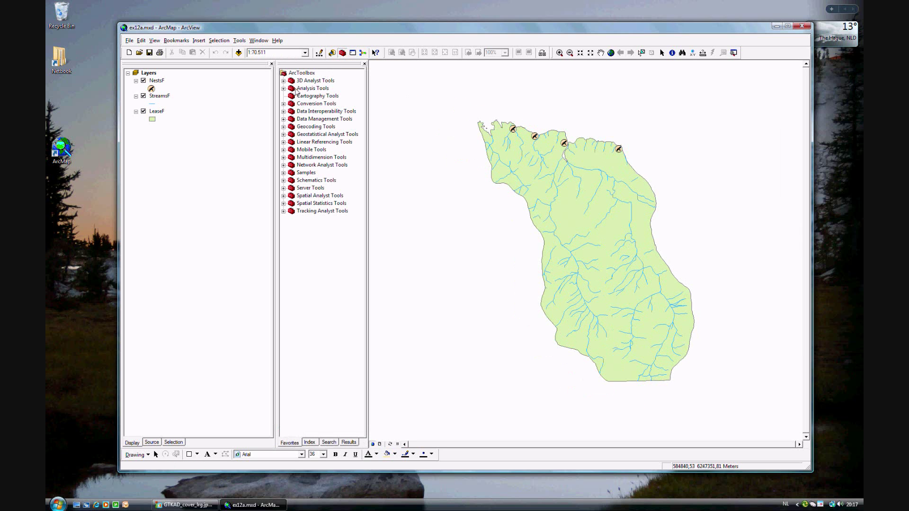
{"action": "left_click", "coordinate": [284, 88]}
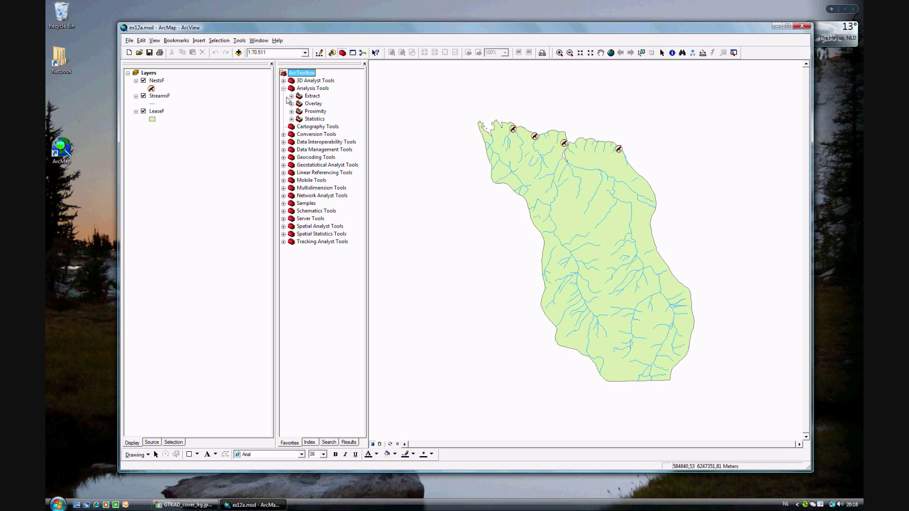
{"action": "left_click", "coordinate": [291, 112]}
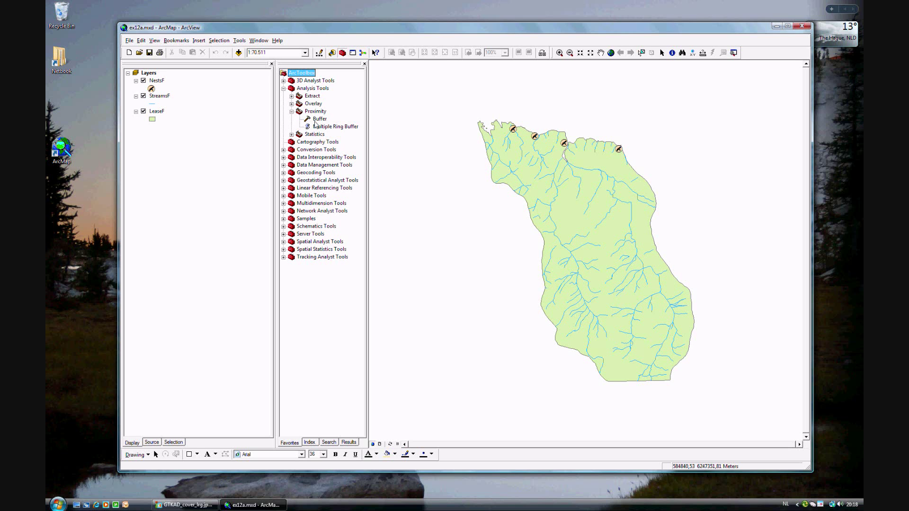
{"action": "double_click", "coordinate": [319, 120]}
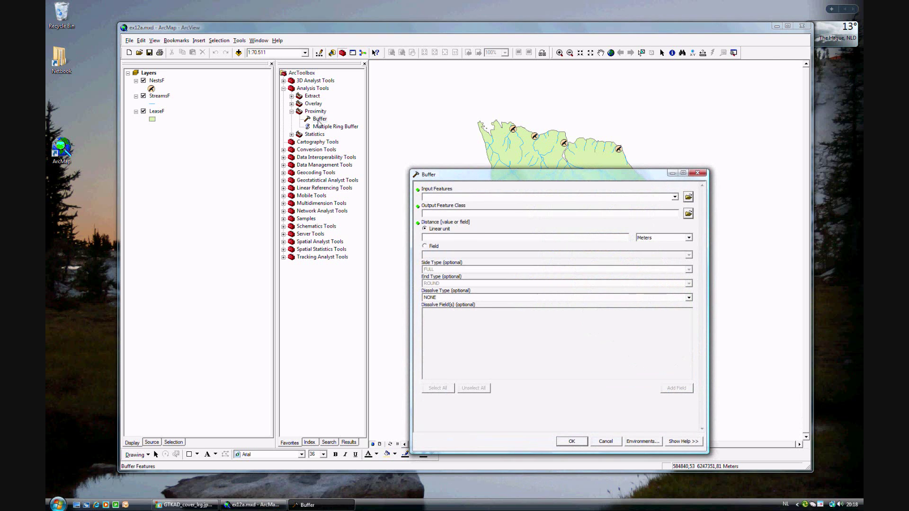
Set NestsF as the Buffer tool's input features
{"action": "left_click", "coordinate": [675, 197]}
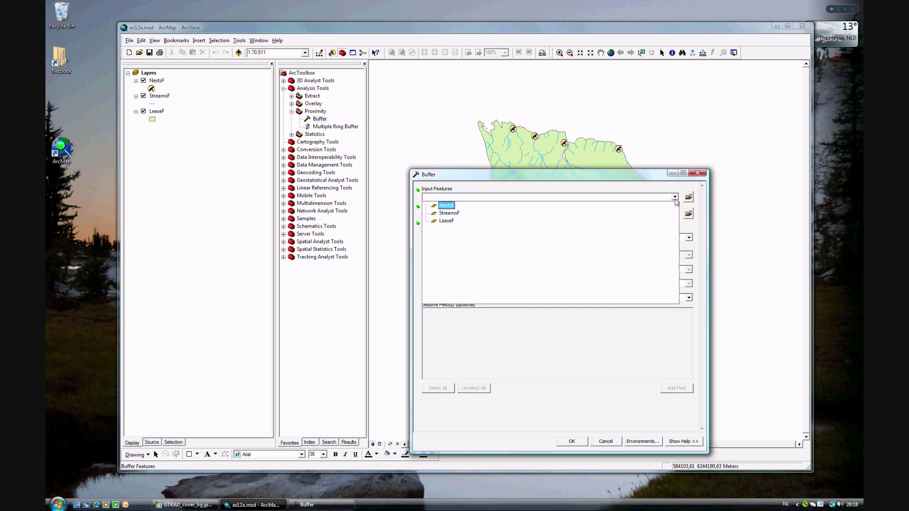
{"action": "left_click", "coordinate": [675, 198]}
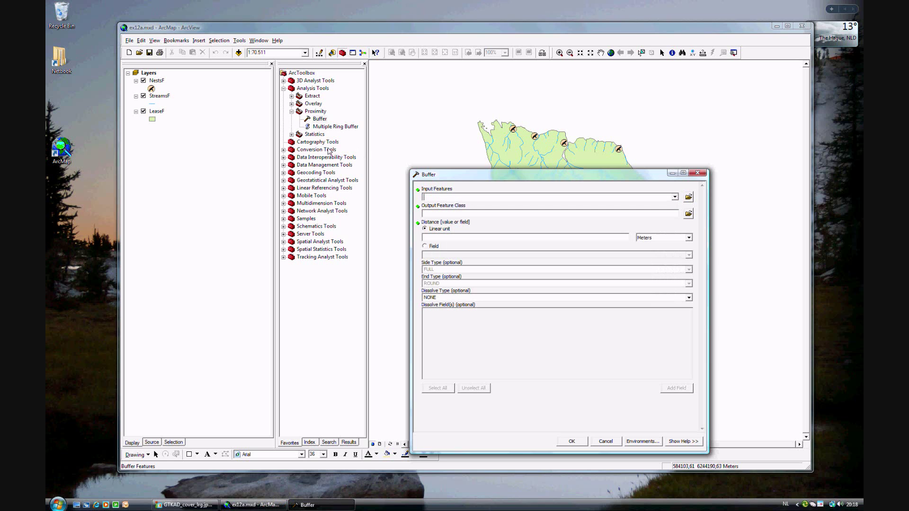
{"action": "left_click", "coordinate": [156, 81]}
{"action": "left_click_drag", "start_coordinate": [156, 84], "coordinate": [449, 199]}
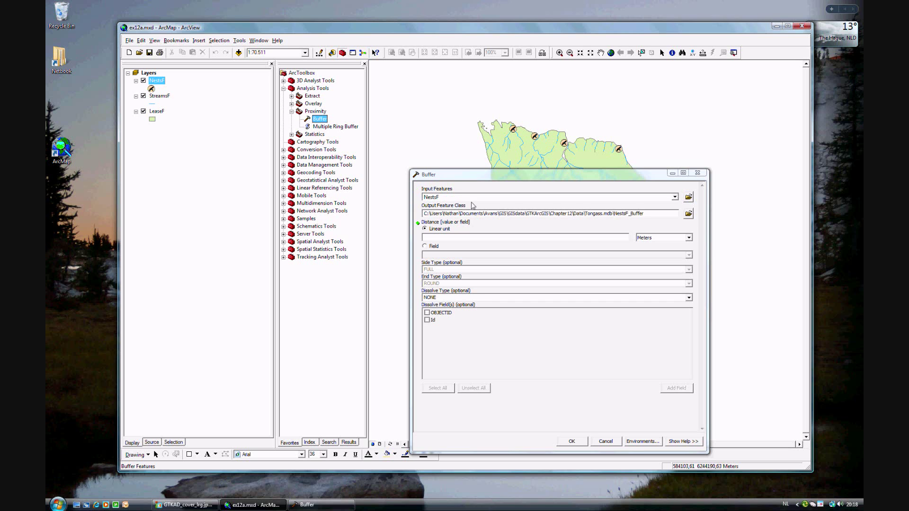
Name the output NestsFBuf and buffer 800 Meters with Dissolve Type ALL
{"action": "left_click_drag", "start_coordinate": [645, 213], "coordinate": [631, 214]}
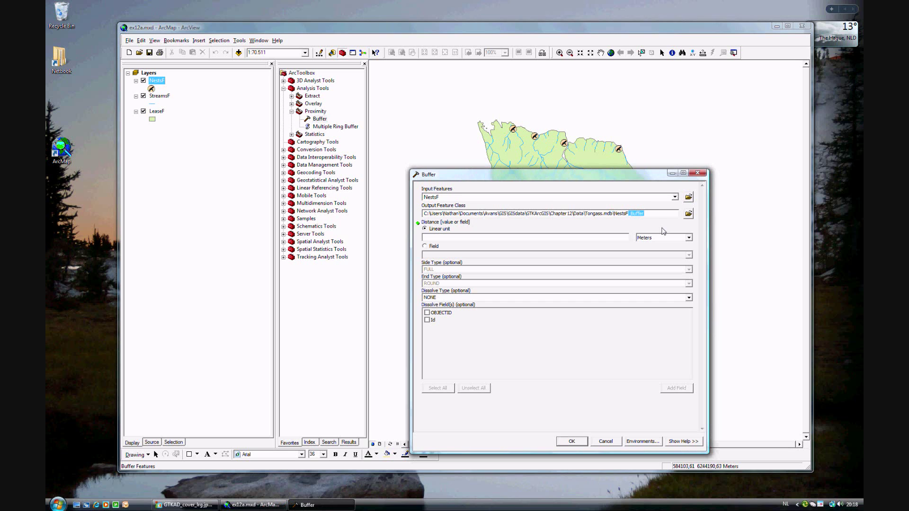
{"action": "type", "text": "B"}
{"action": "type", "text": "80"}
{"action": "type", "text": "0"}
{"action": "left_click", "coordinate": [689, 297]}
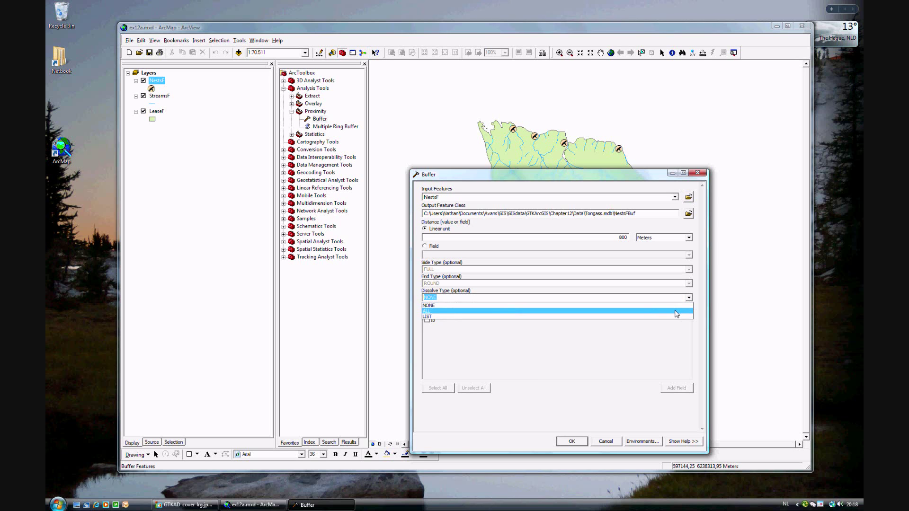
{"action": "left_click", "coordinate": [677, 314]}
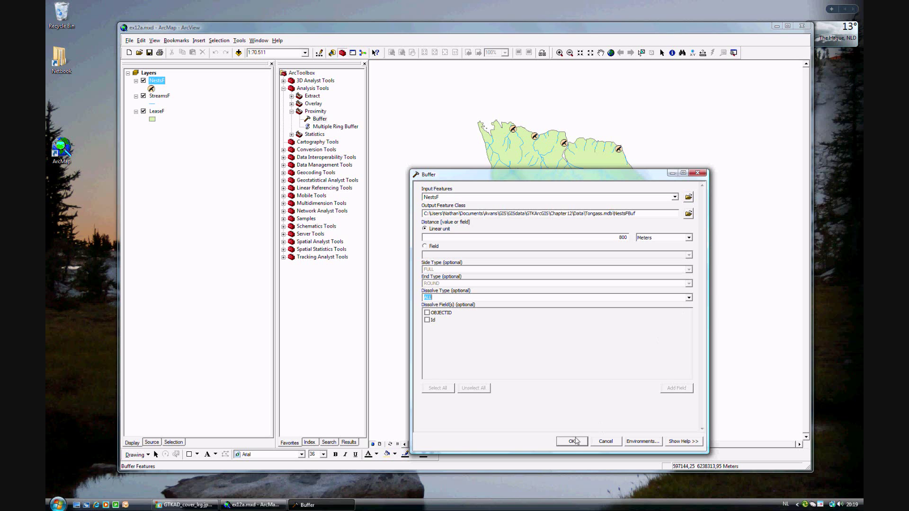
{"action": "left_click", "coordinate": [572, 442]}
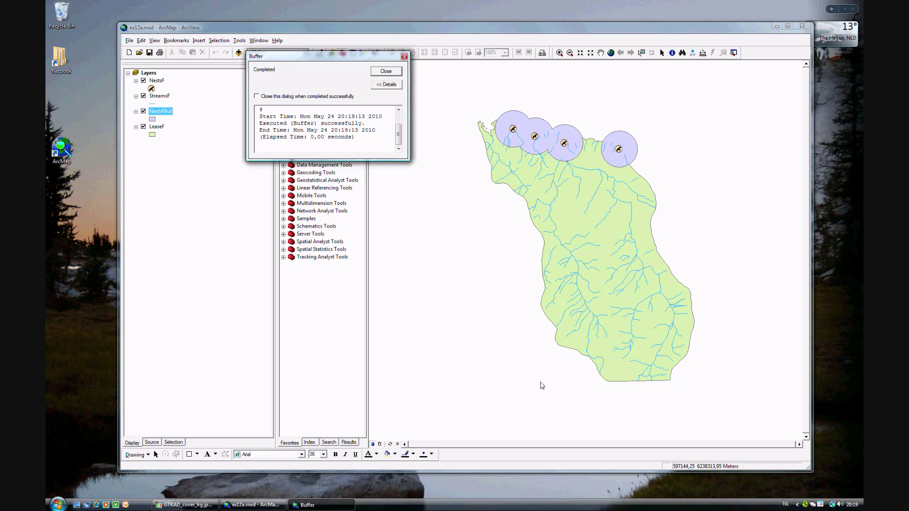
Close the Buffer completion report
{"action": "left_click", "coordinate": [394, 72]}
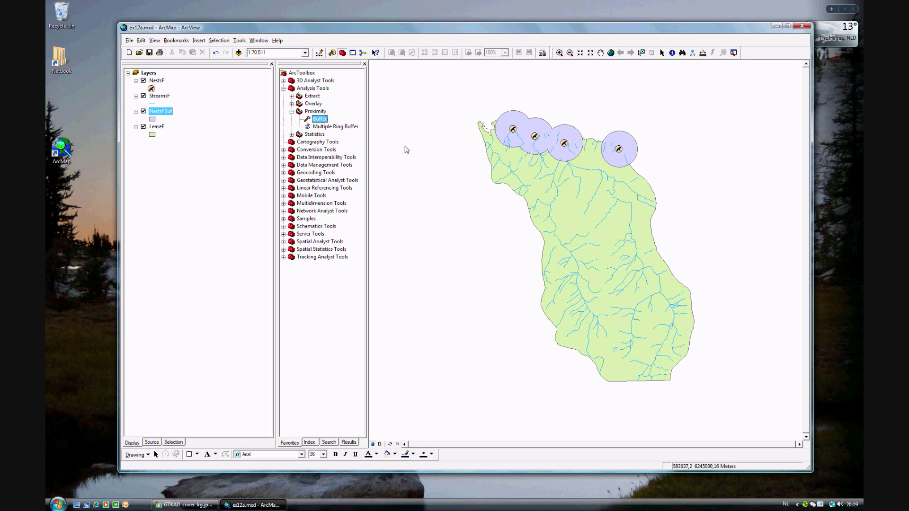
Review the NestsFBuf attribute table's single dissolved polygon record, then close it
{"action": "right_click", "coordinate": [164, 113]}
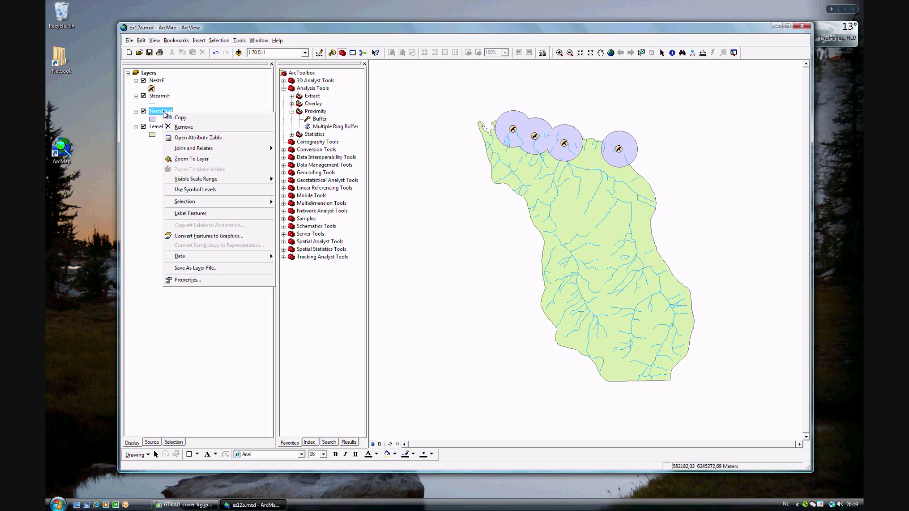
{"action": "left_click", "coordinate": [187, 137]}
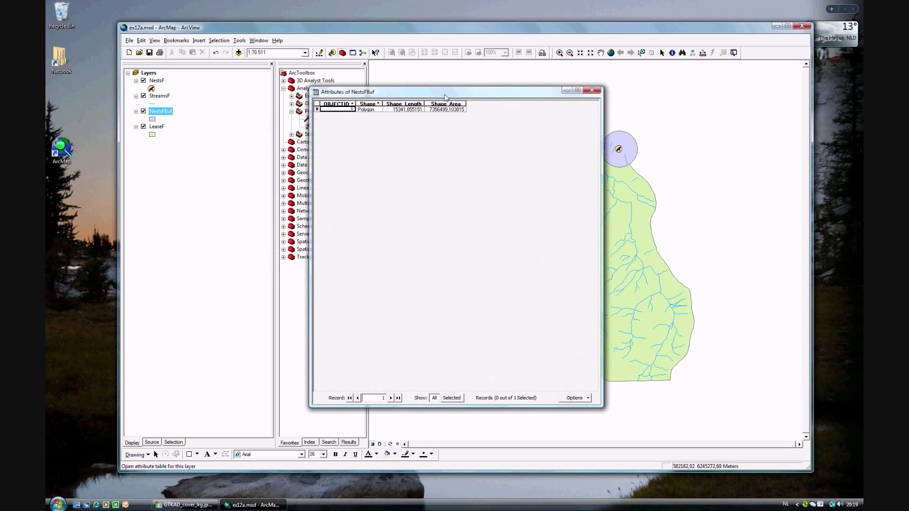
{"action": "left_click_drag", "start_coordinate": [444, 98], "coordinate": [319, 132]}
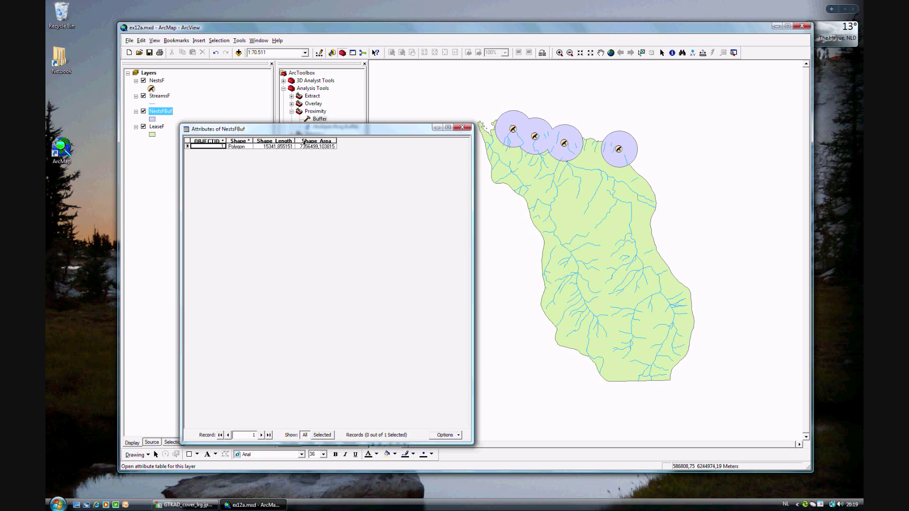
{"action": "left_click", "coordinate": [463, 128]}
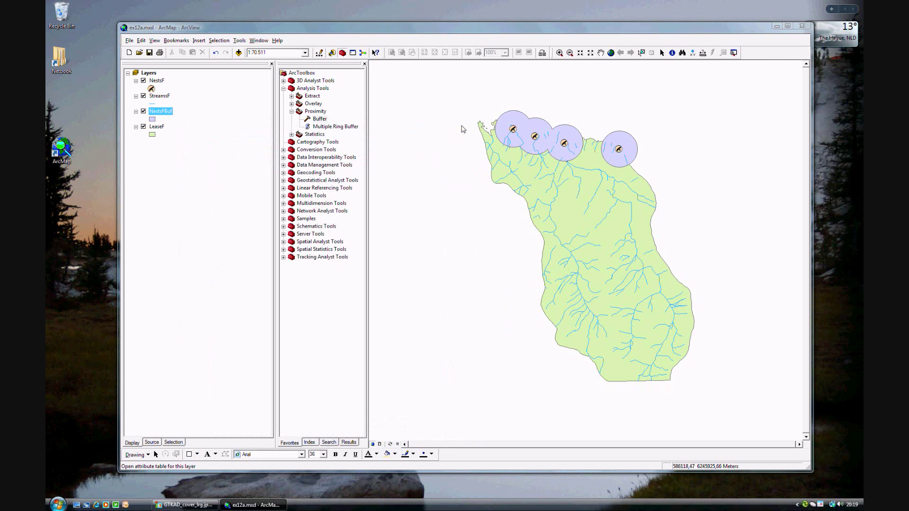
{"action": "right_click", "coordinate": [159, 98]}
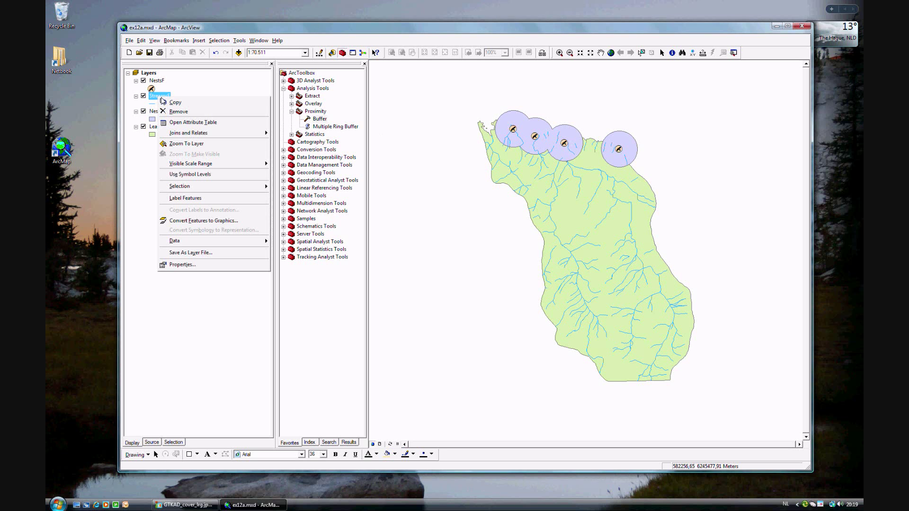
{"action": "left_click", "coordinate": [189, 122]}
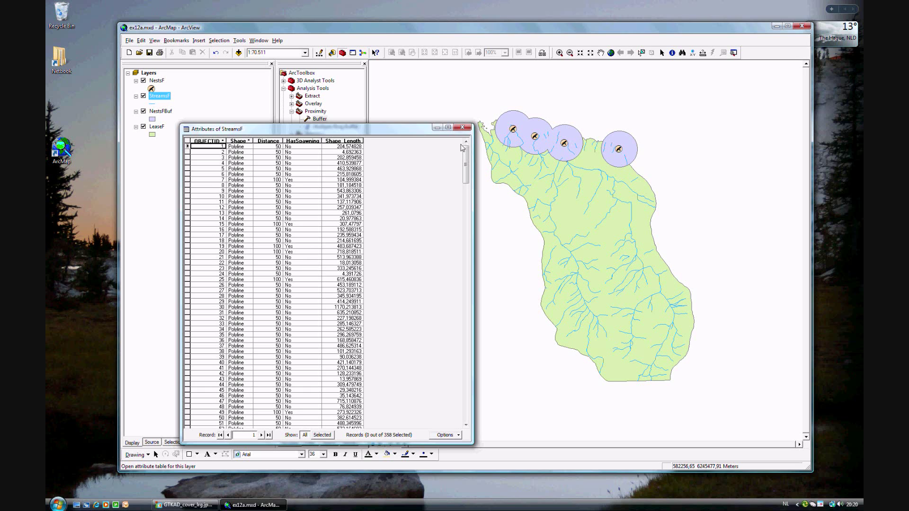
{"action": "left_click", "coordinate": [463, 127]}
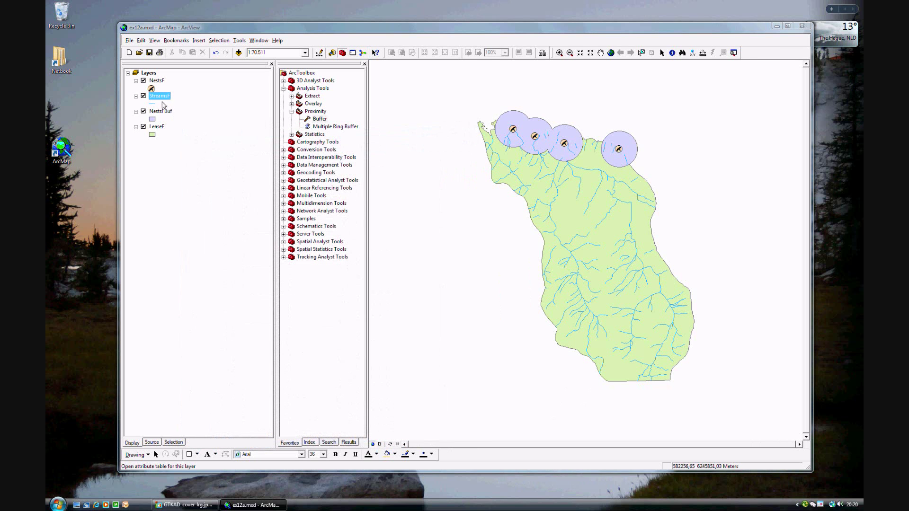
{"action": "double_click", "coordinate": [318, 120]}
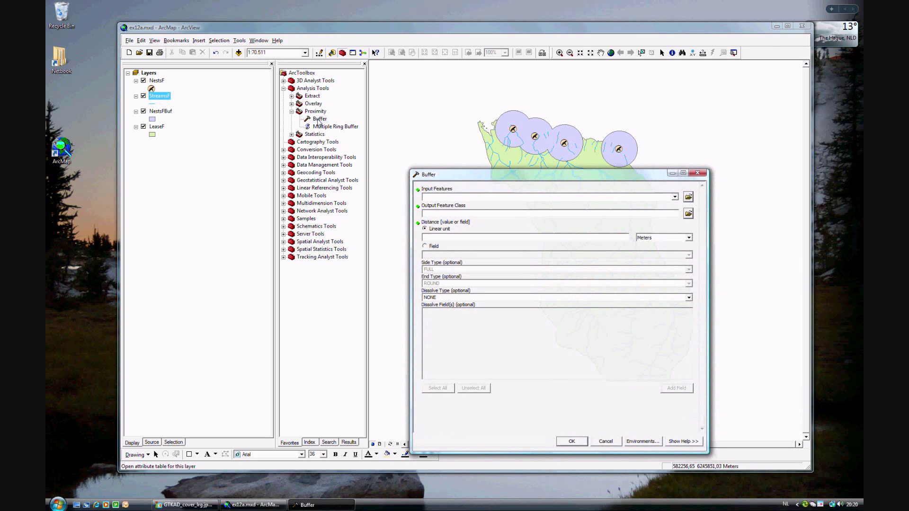
Buffer StreamsF into StreamsFBuf, taking buffer widths from the Distance field
{"action": "left_click_drag", "start_coordinate": [160, 96], "coordinate": [431, 199]}
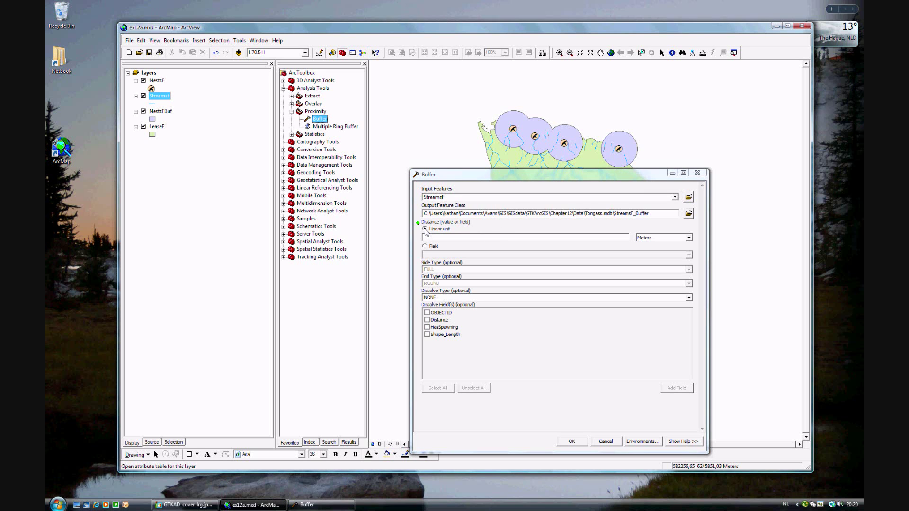
{"action": "left_click", "coordinate": [425, 246]}
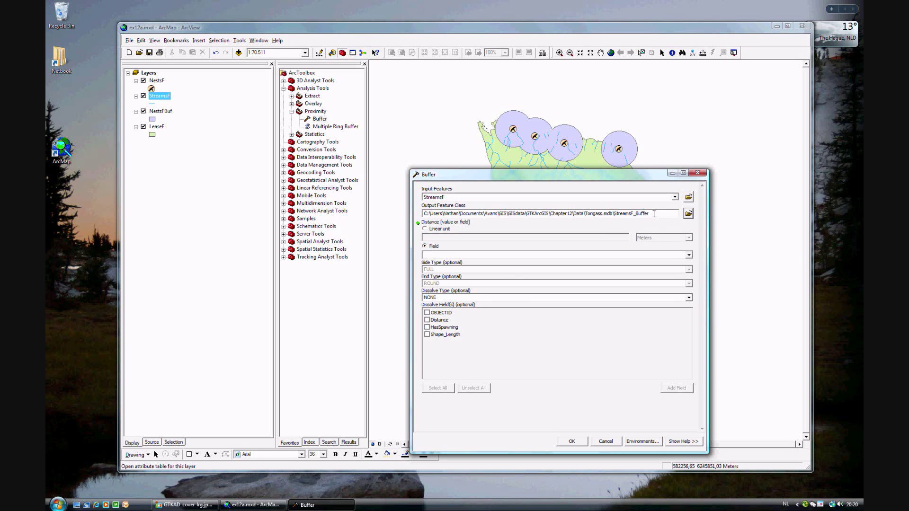
{"action": "left_click_drag", "start_coordinate": [655, 214], "coordinate": [634, 214]}
{"action": "type", "text": "Bu"}
{"action": "left_click", "coordinate": [655, 257]}
{"action": "left_click", "coordinate": [688, 256]}
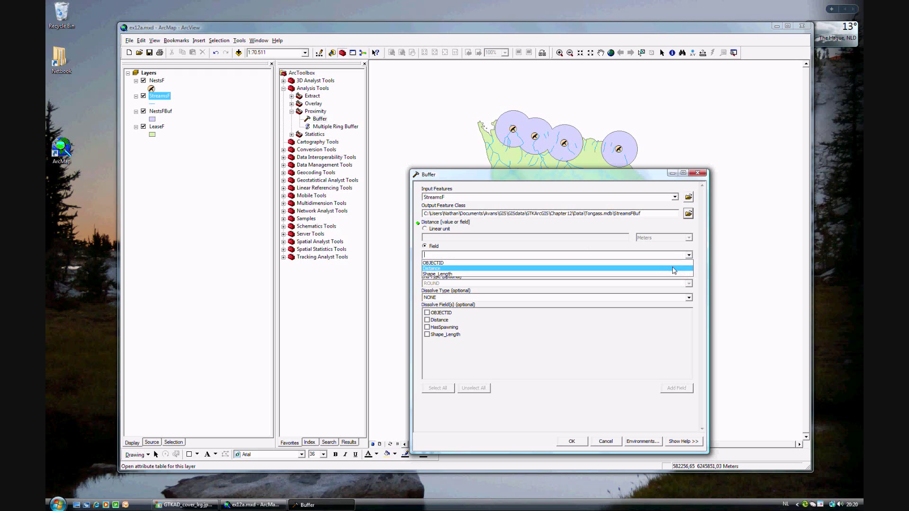
{"action": "left_click", "coordinate": [673, 269]}
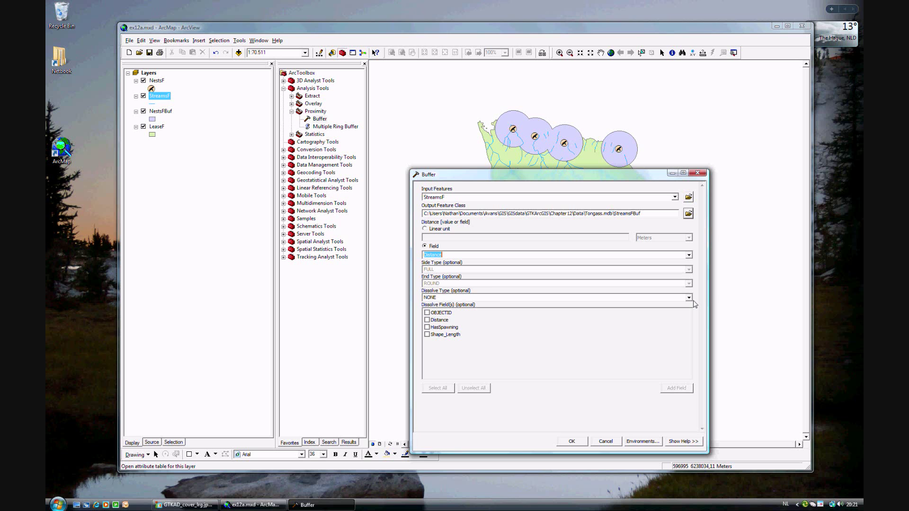
{"action": "left_click", "coordinate": [573, 443]}
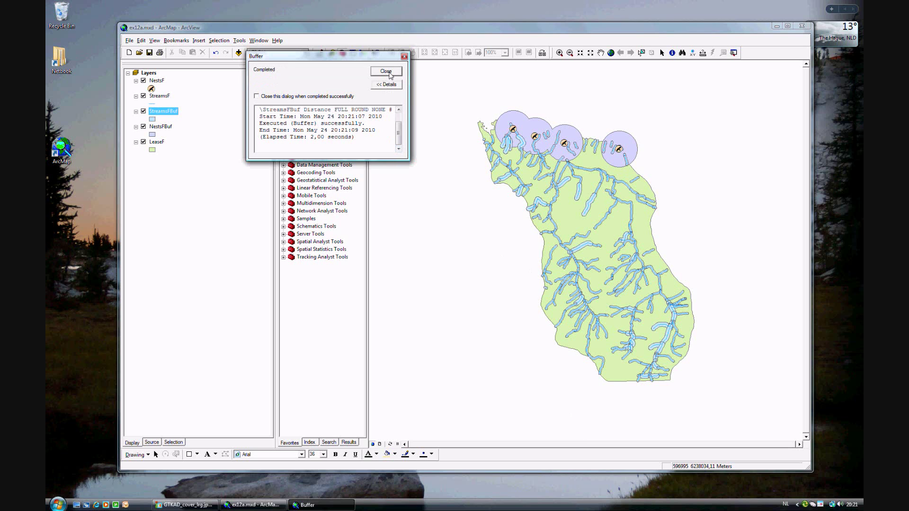
Close the completion report and switch off StreamsF and NestsF, keeping StreamsFBuf visible
{"action": "left_click", "coordinate": [386, 71]}
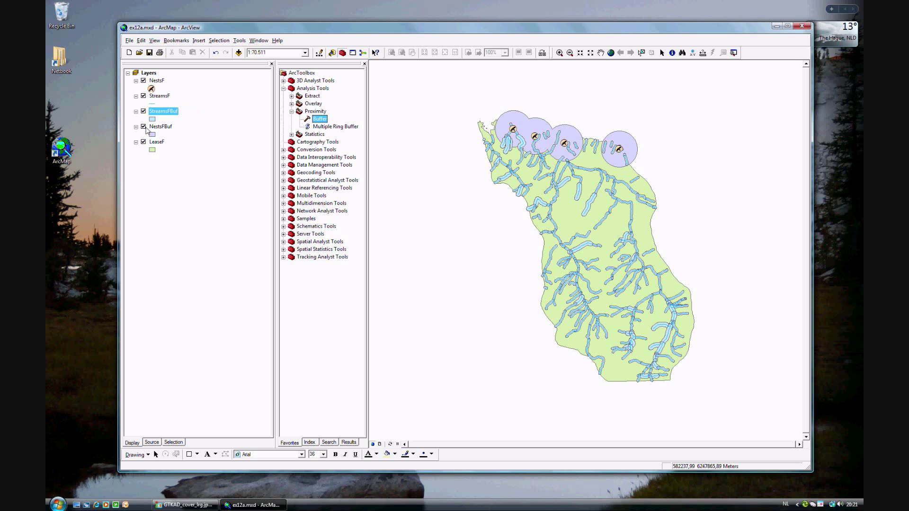
{"action": "left_click", "coordinate": [144, 112]}
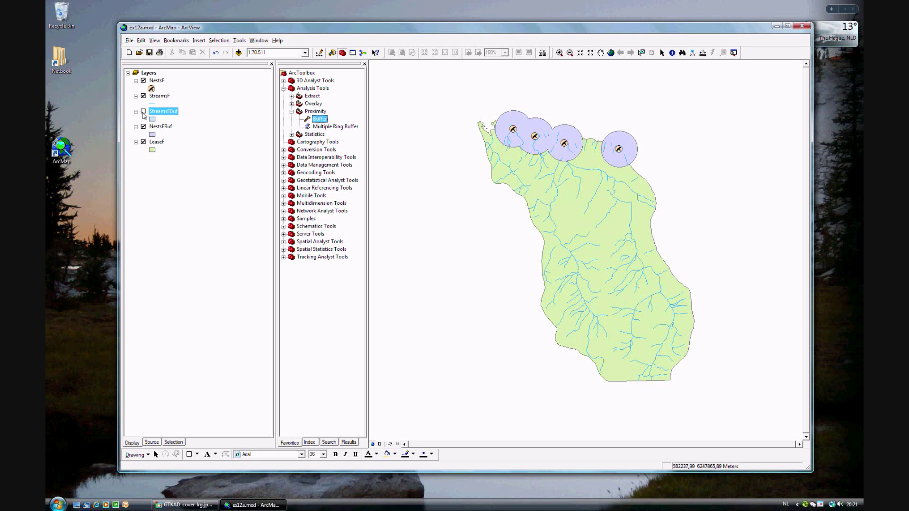
{"action": "left_click", "coordinate": [143, 112]}
{"action": "left_click", "coordinate": [144, 96]}
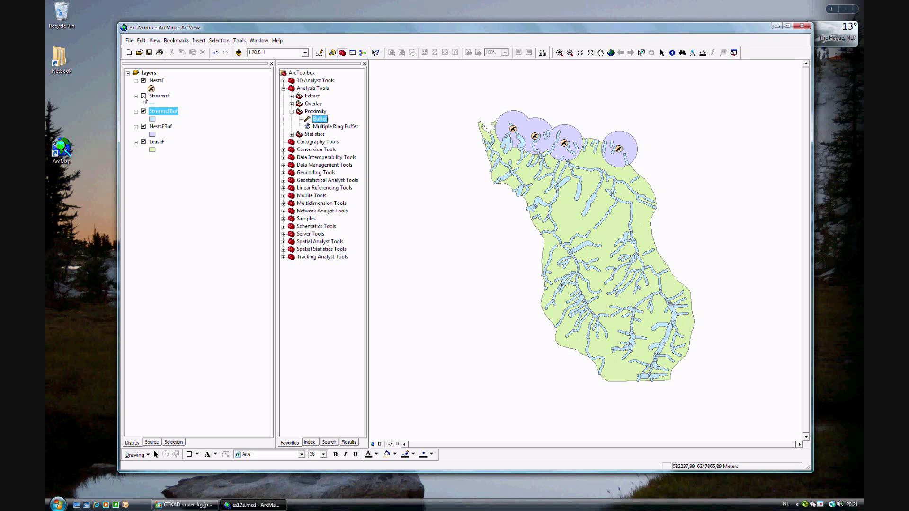
{"action": "left_click", "coordinate": [144, 81]}
{"action": "left_click", "coordinate": [559, 53]}
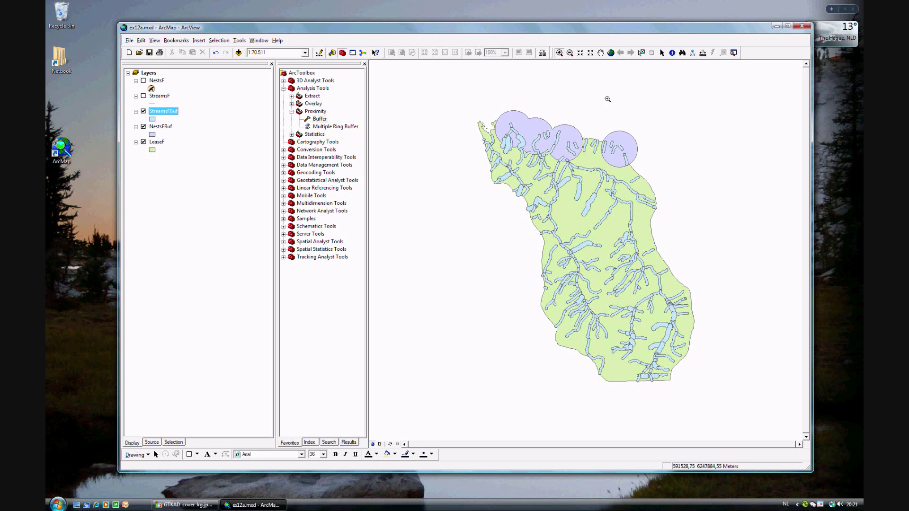
{"action": "left_click_drag", "start_coordinate": [572, 172], "coordinate": [621, 227]}
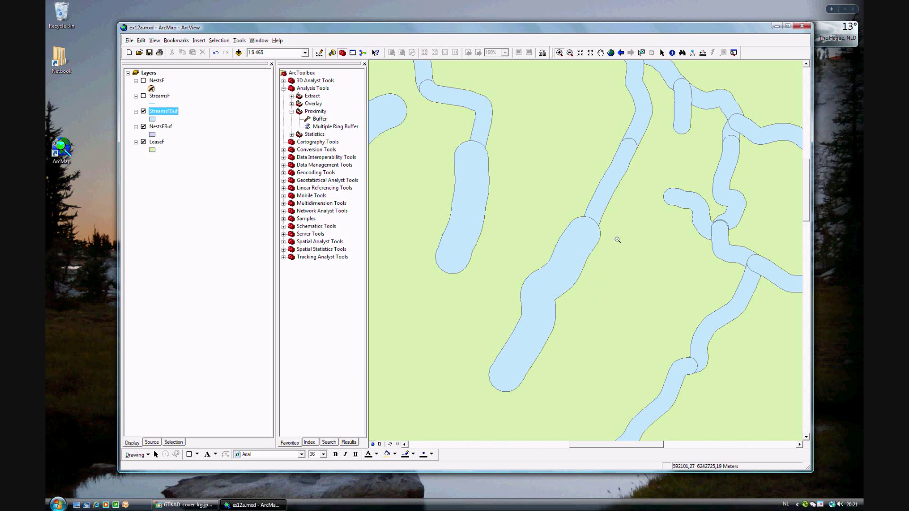
{"action": "left_click", "coordinate": [622, 52]}
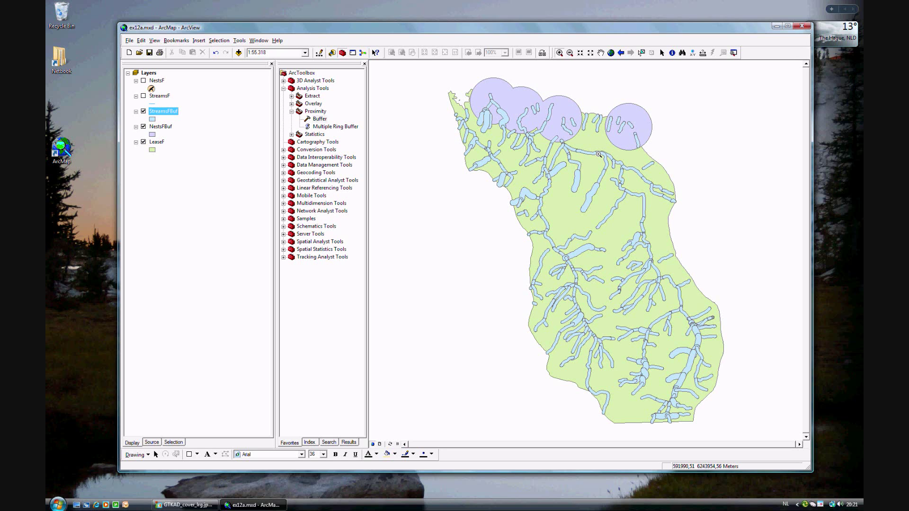
{"action": "right_click", "coordinate": [162, 113]}
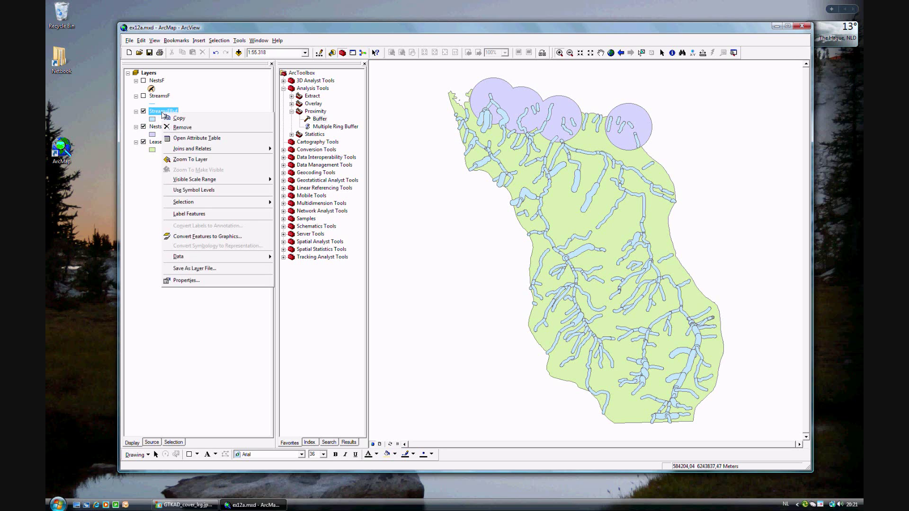
Open the StreamsFBuf attribute table showing BUFF_DIST values of 50 and 100
{"action": "left_click", "coordinate": [201, 138]}
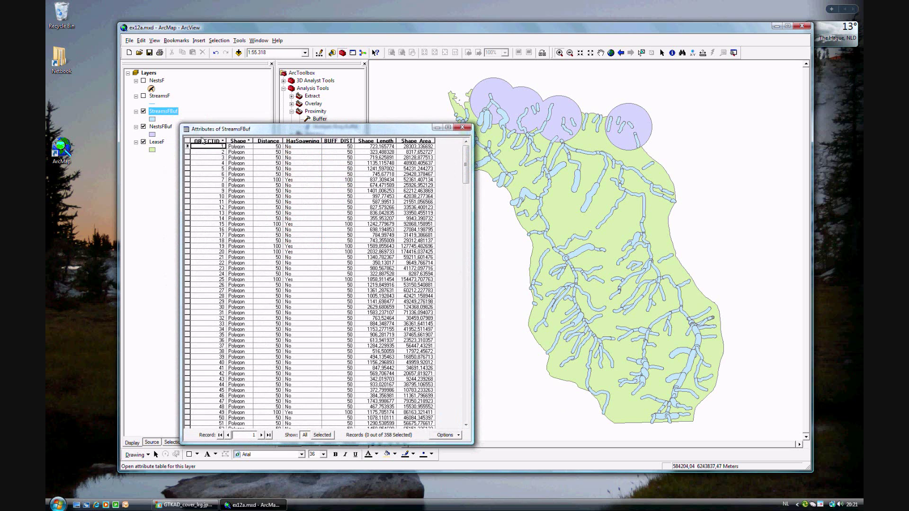